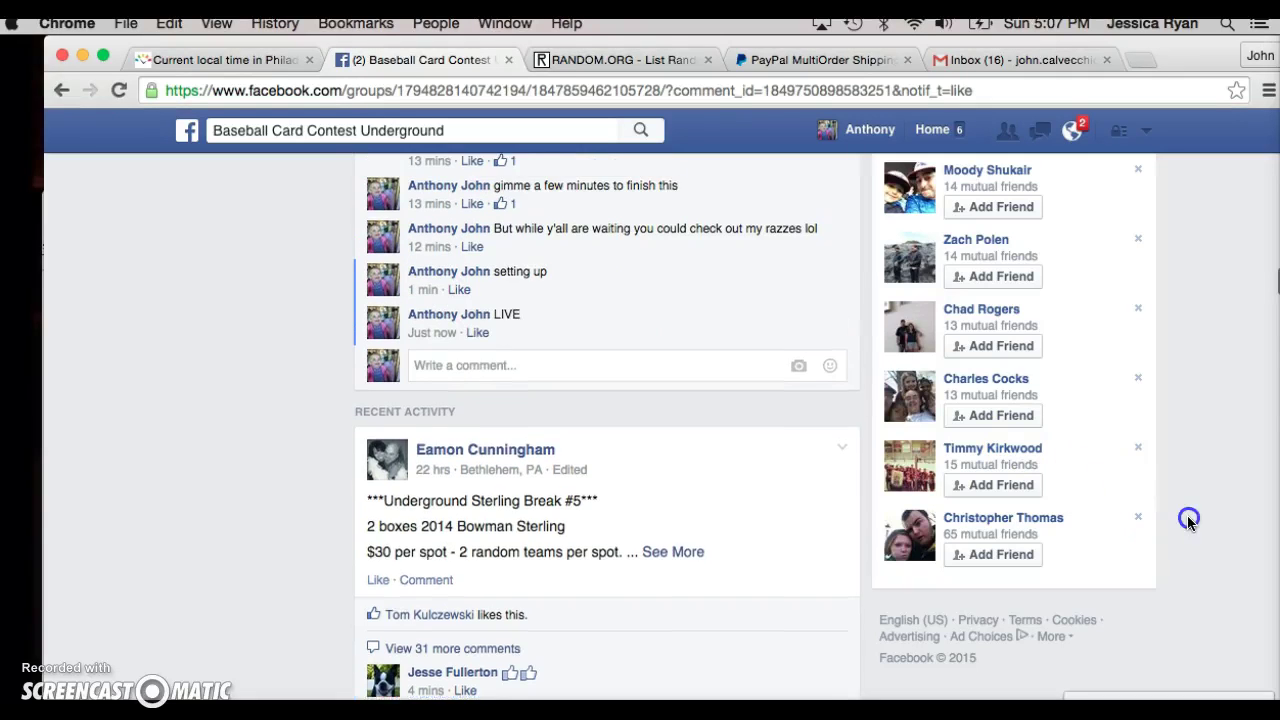
{"action": "scroll", "coordinate": [1188, 520], "scroll_direction": "up", "scroll_amount": 3}
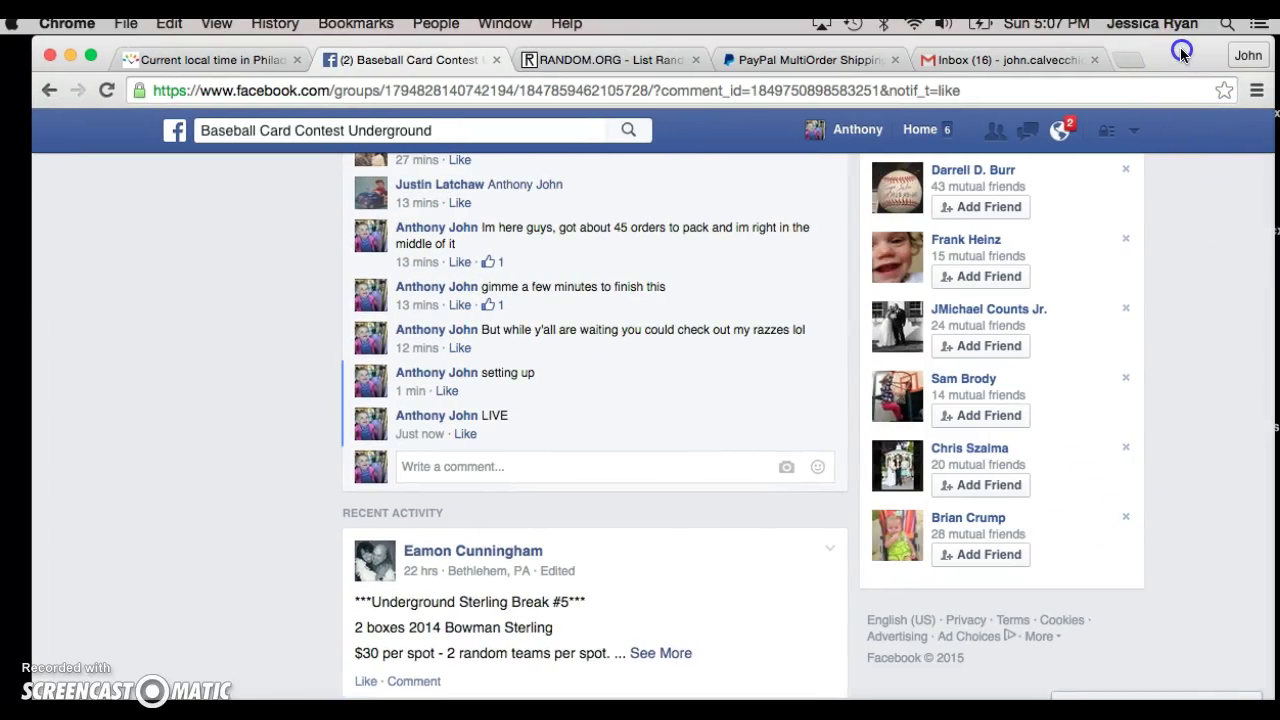
{"action": "scroll", "coordinate": [1256, 310], "scroll_direction": "up", "scroll_amount": 2}
{"action": "left_click_drag", "start_coordinate": [1265, 278], "coordinate": [1254, 158]}
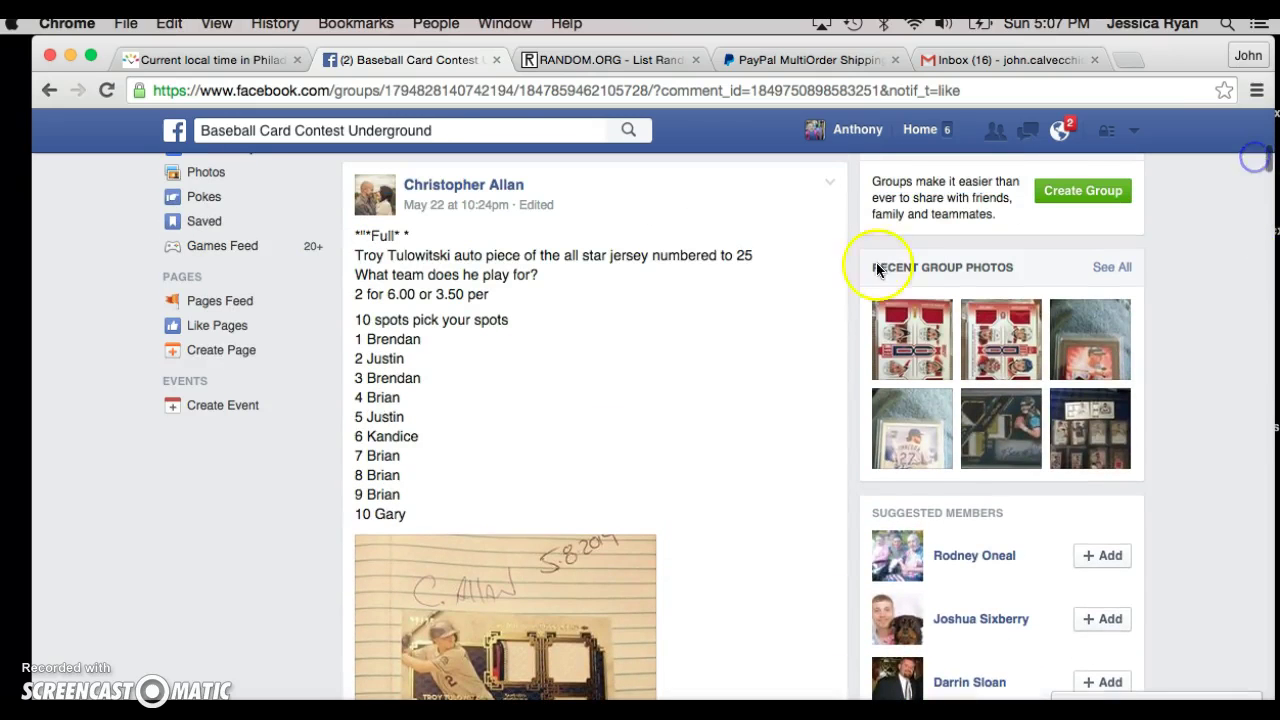
Step: Copy the ten raffle names (1 Brendan to 10 Gary), check Philadelphia time, then go to List Randomizer
{"action": "left_click_drag", "start_coordinate": [407, 515], "coordinate": [356, 340]}
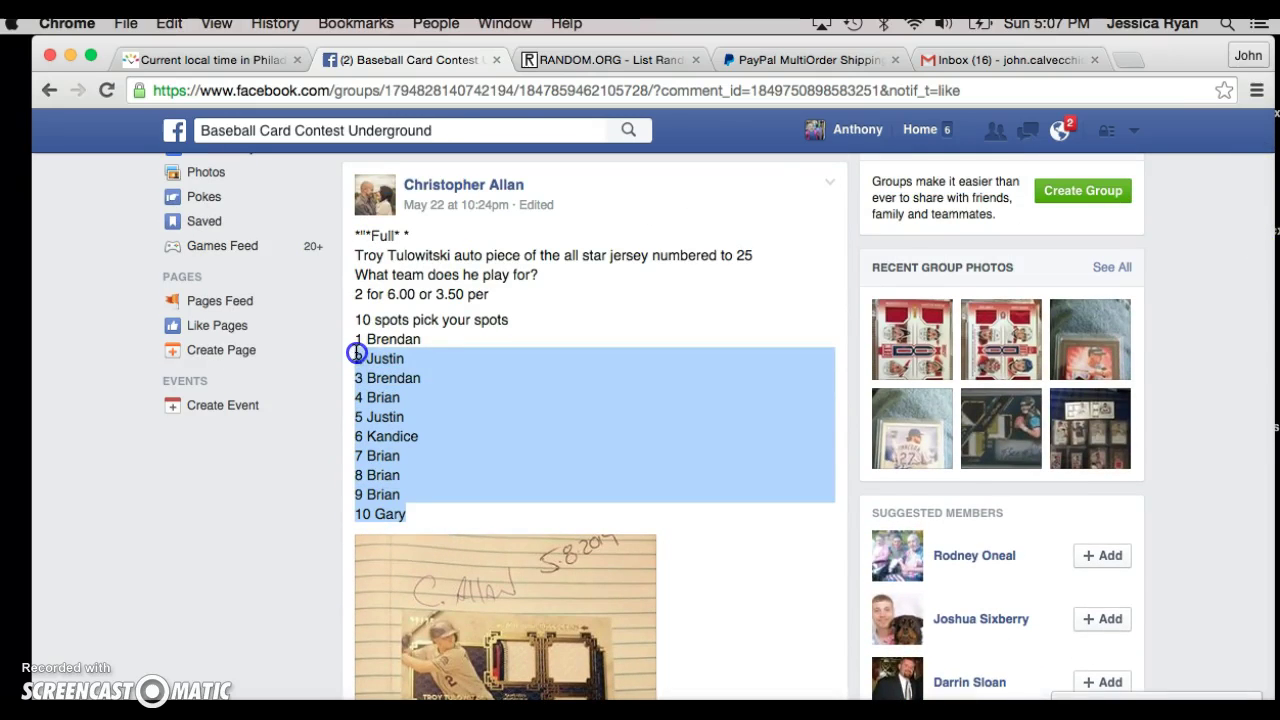
{"action": "key", "text": "super+c"}
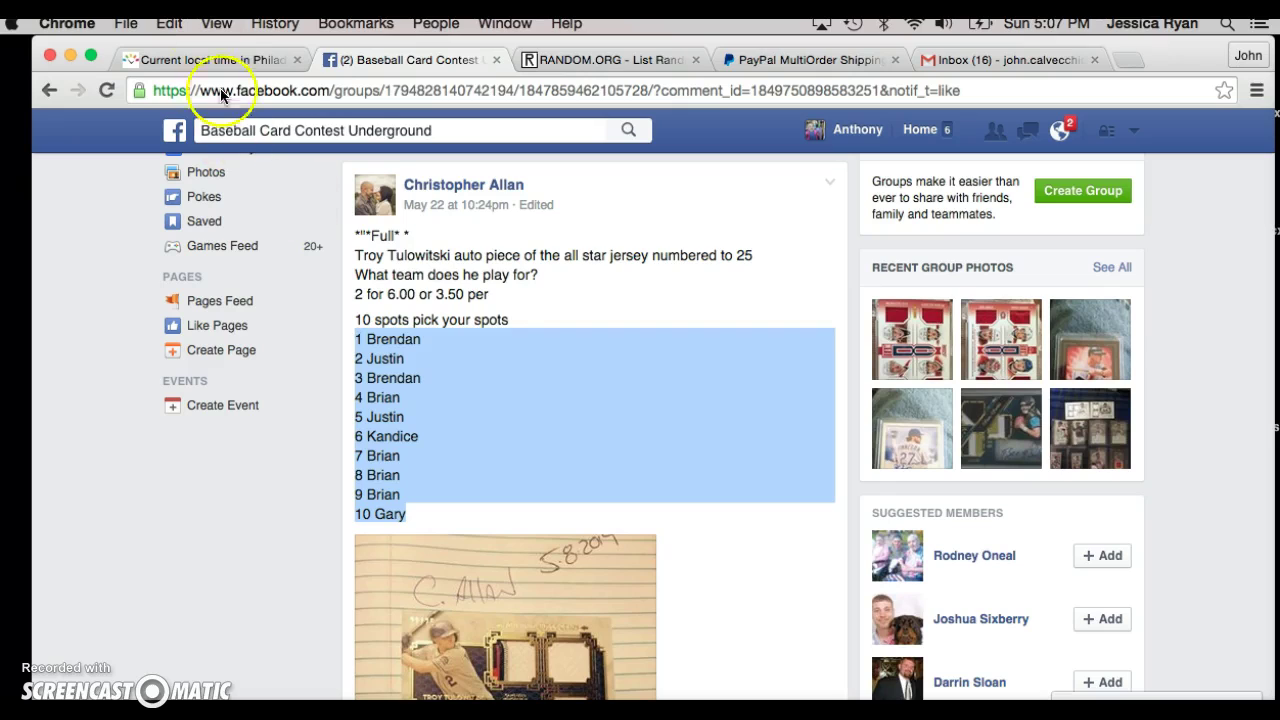
{"action": "left_click", "coordinate": [210, 60]}
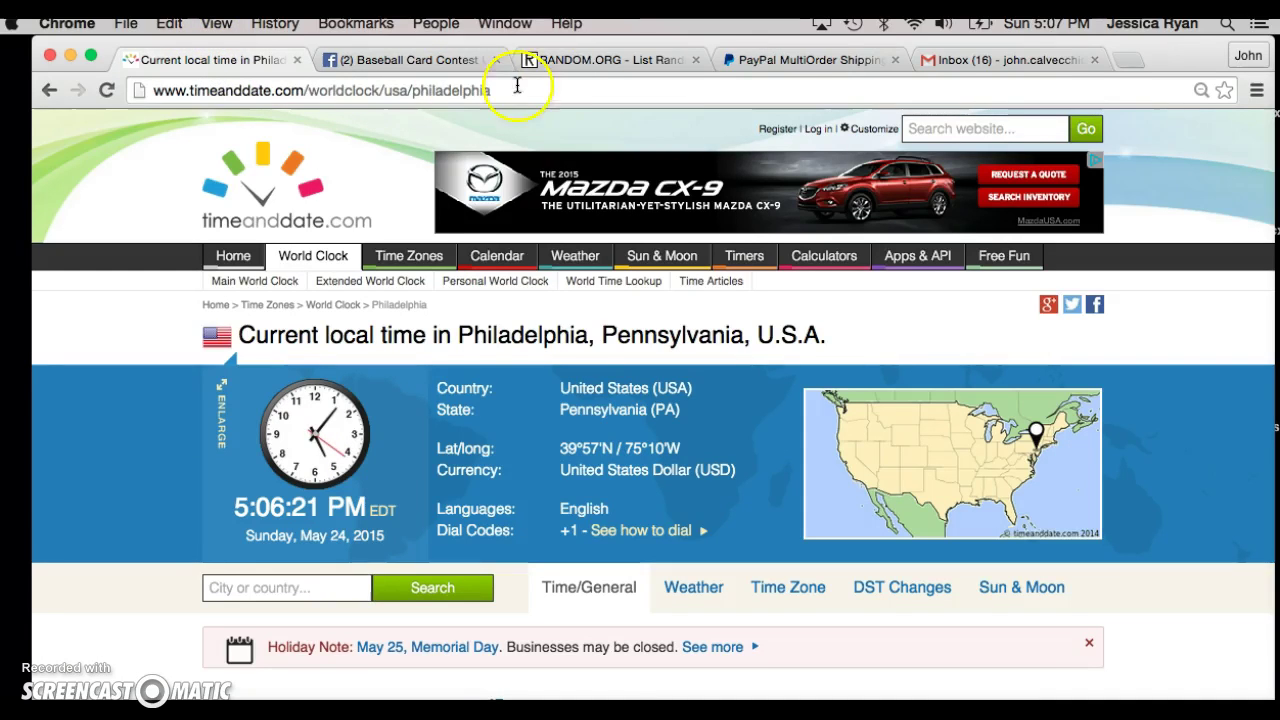
{"action": "left_click", "coordinate": [575, 60]}
Step: Paste the ten raffle names into the List Randomizer and randomize them once
{"action": "left_click", "coordinate": [377, 518]}
{"action": "key", "text": "super+v"}
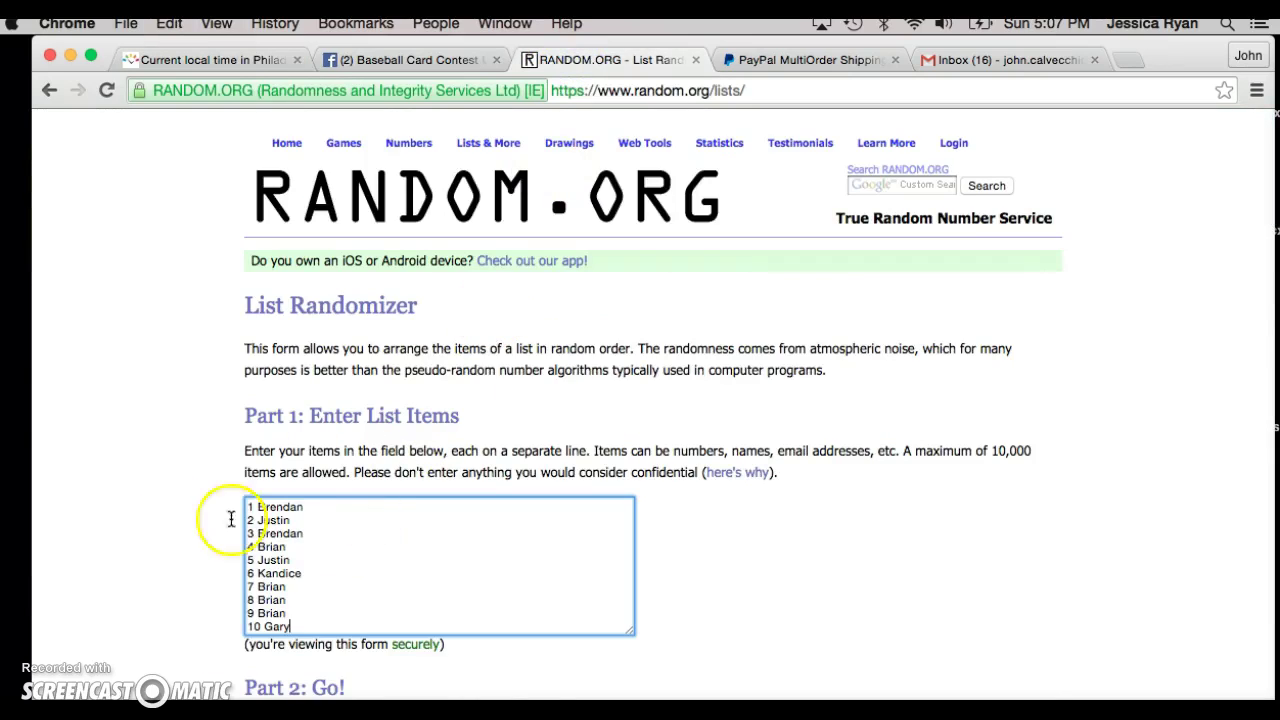
{"action": "scroll", "coordinate": [157, 518], "scroll_direction": "down", "scroll_amount": 4}
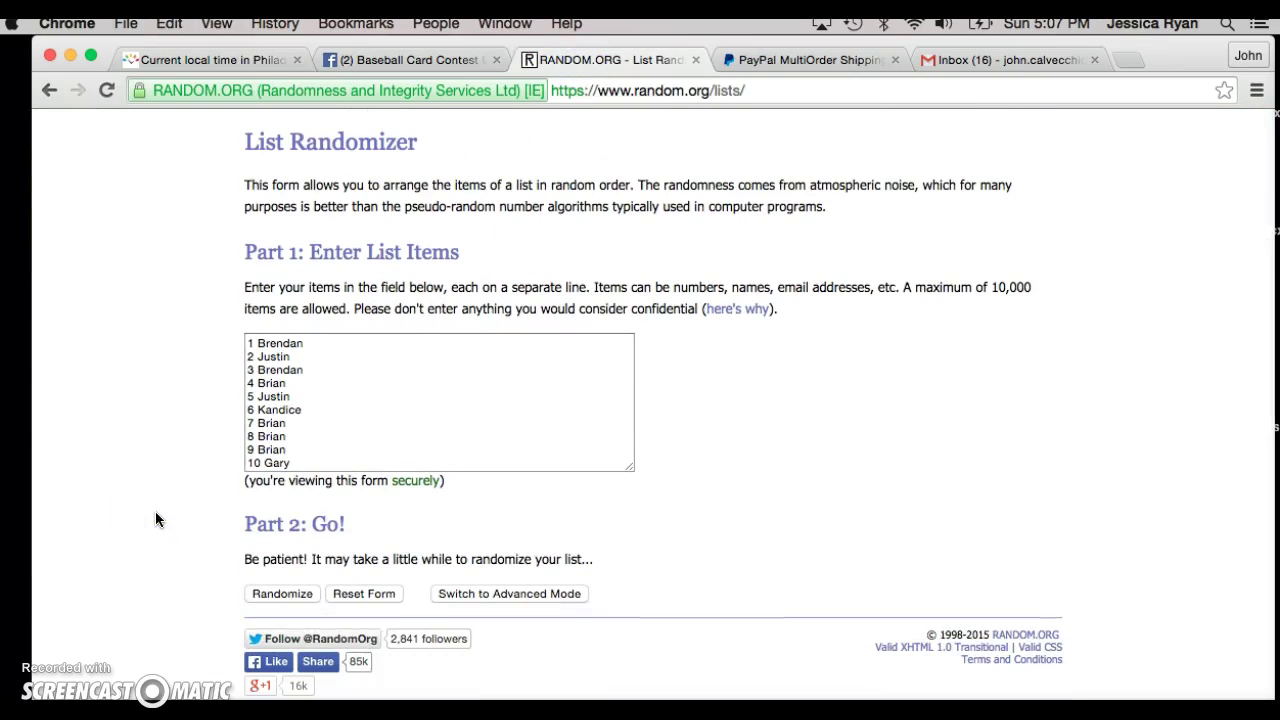
{"action": "left_click", "coordinate": [285, 595]}
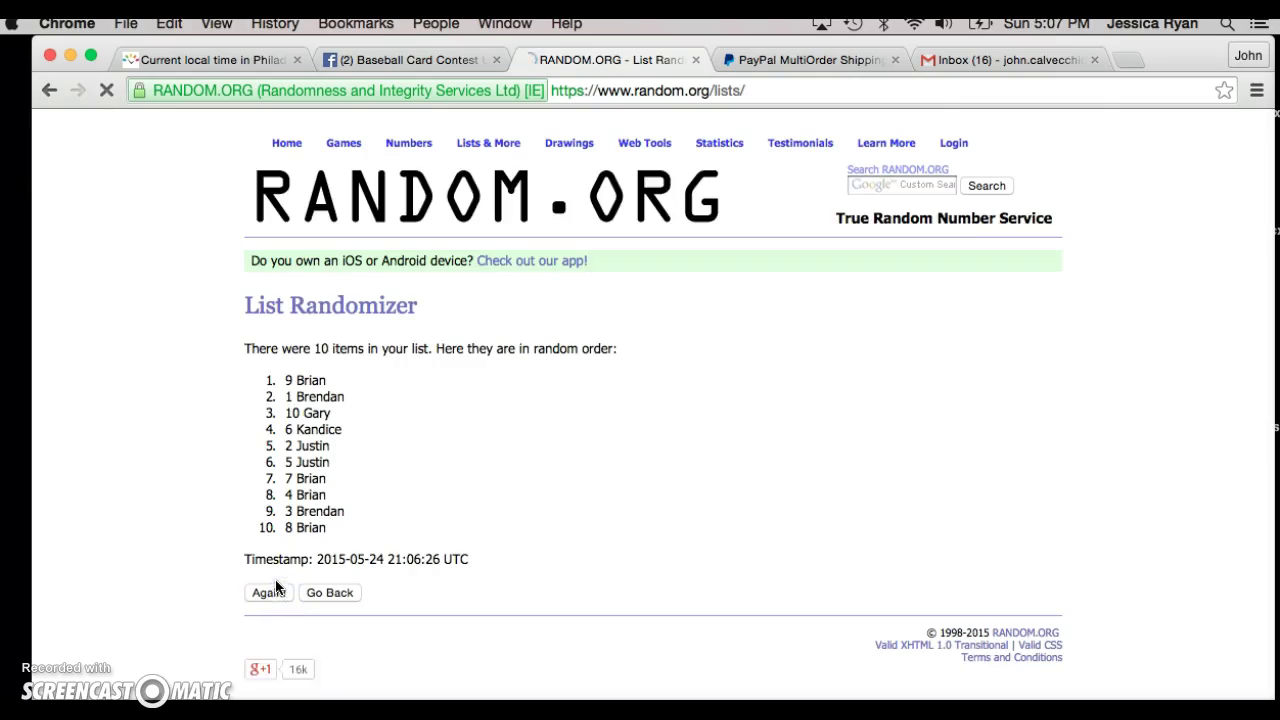
Step: Randomize five more times, leaving 5 Justin first, then check Philadelphia local time
{"action": "left_click", "coordinate": [271, 594]}
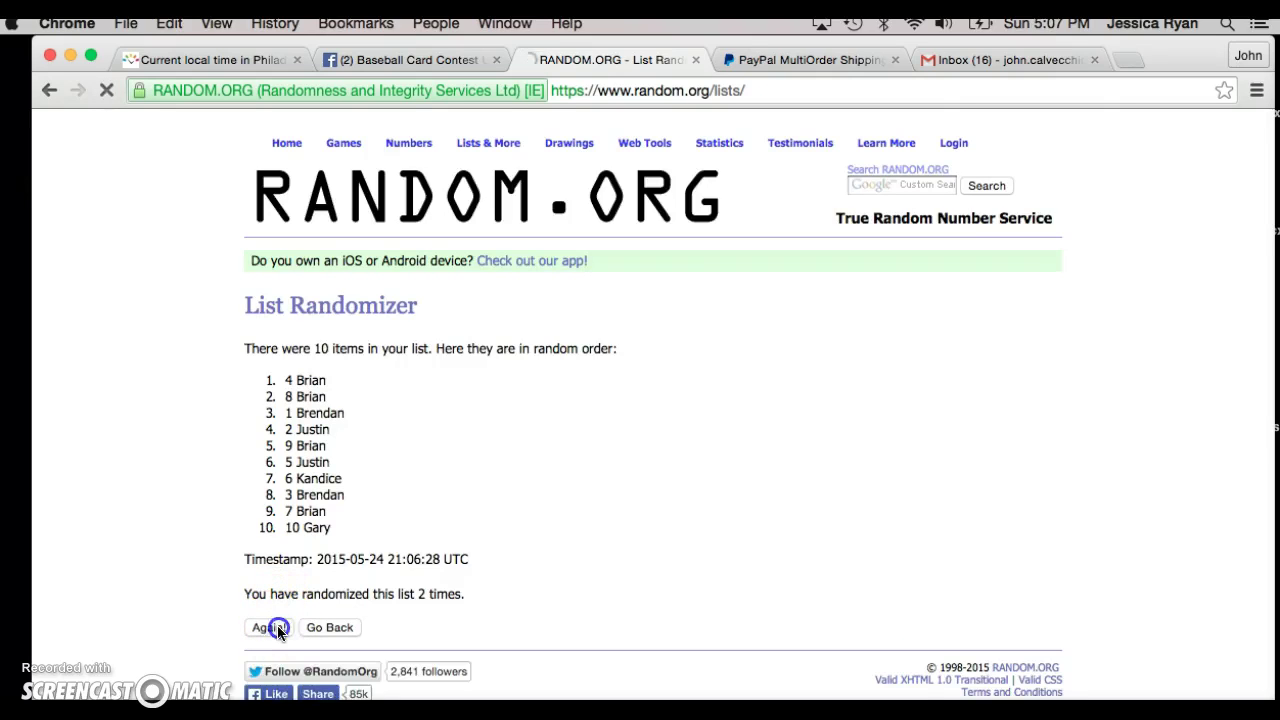
{"action": "left_click", "coordinate": [270, 627]}
{"action": "left_click", "coordinate": [270, 627]}
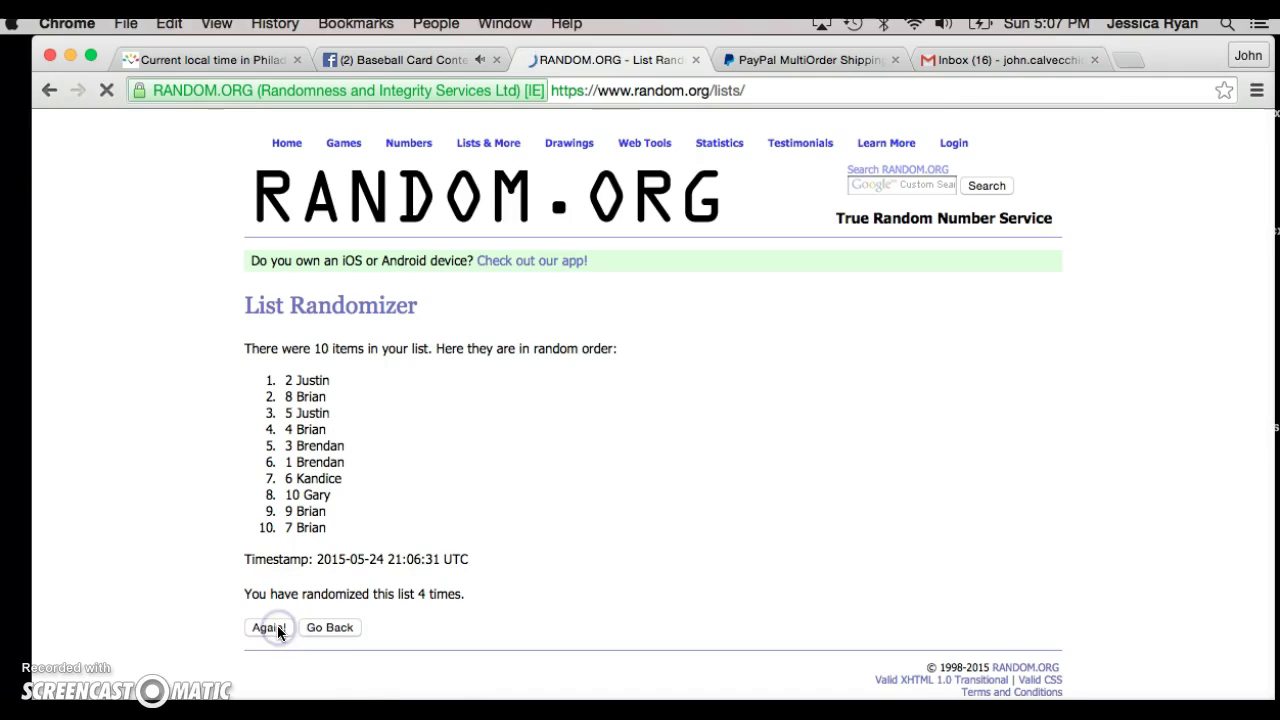
{"action": "left_click", "coordinate": [270, 627]}
{"action": "left_click", "coordinate": [279, 629]}
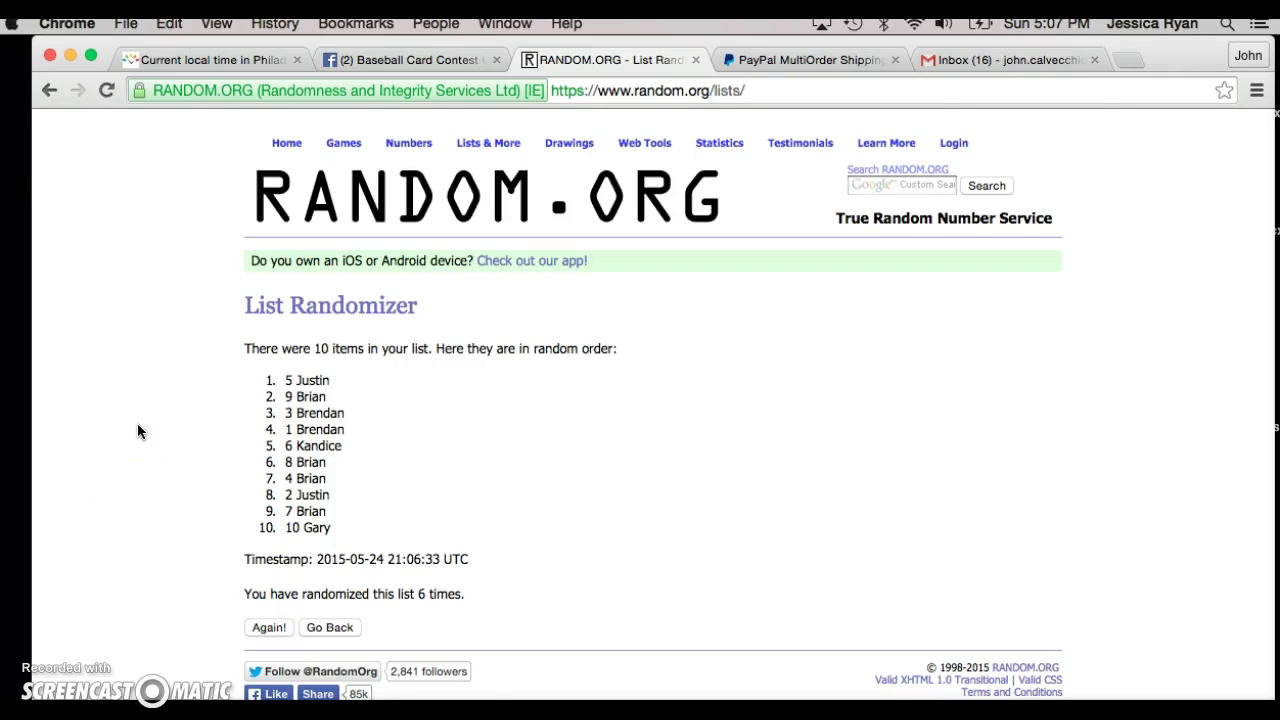
{"action": "left_click", "coordinate": [205, 60]}
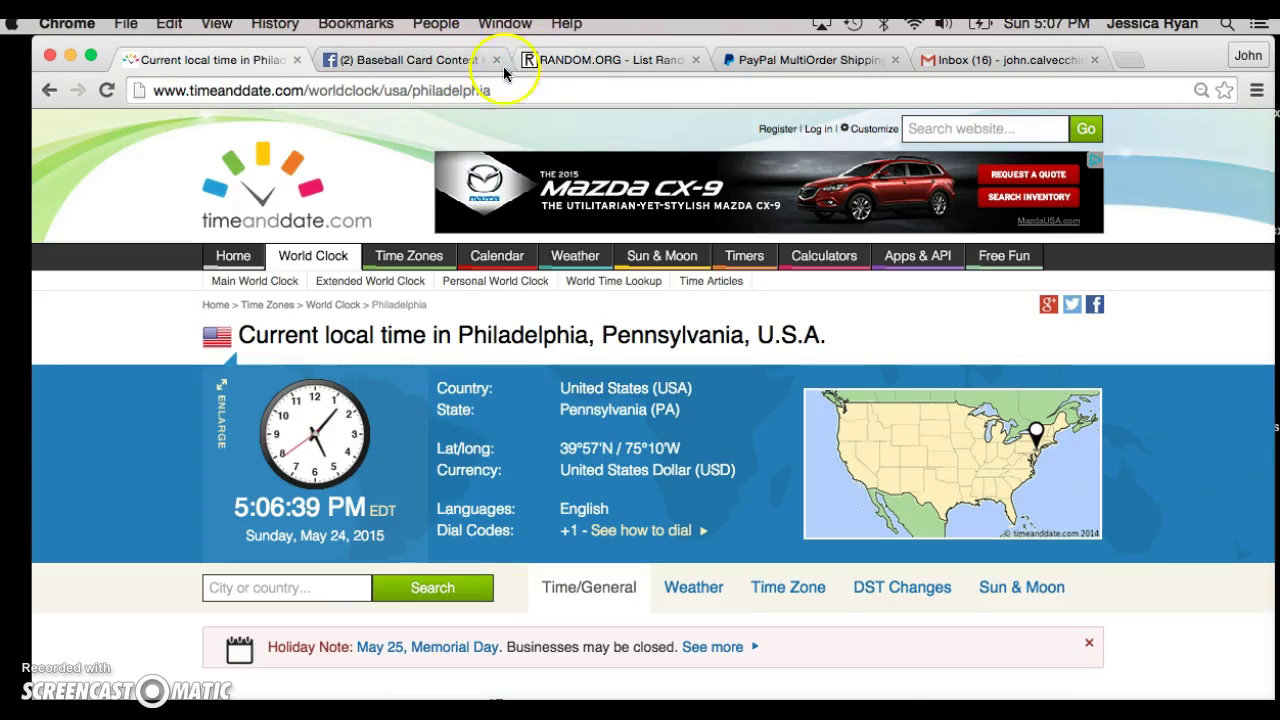
Step: Randomize a seventh time, highlight winner 4 Brian, check the time, and return to Facebook
{"action": "left_click", "coordinate": [580, 60]}
{"action": "left_click", "coordinate": [272, 627]}
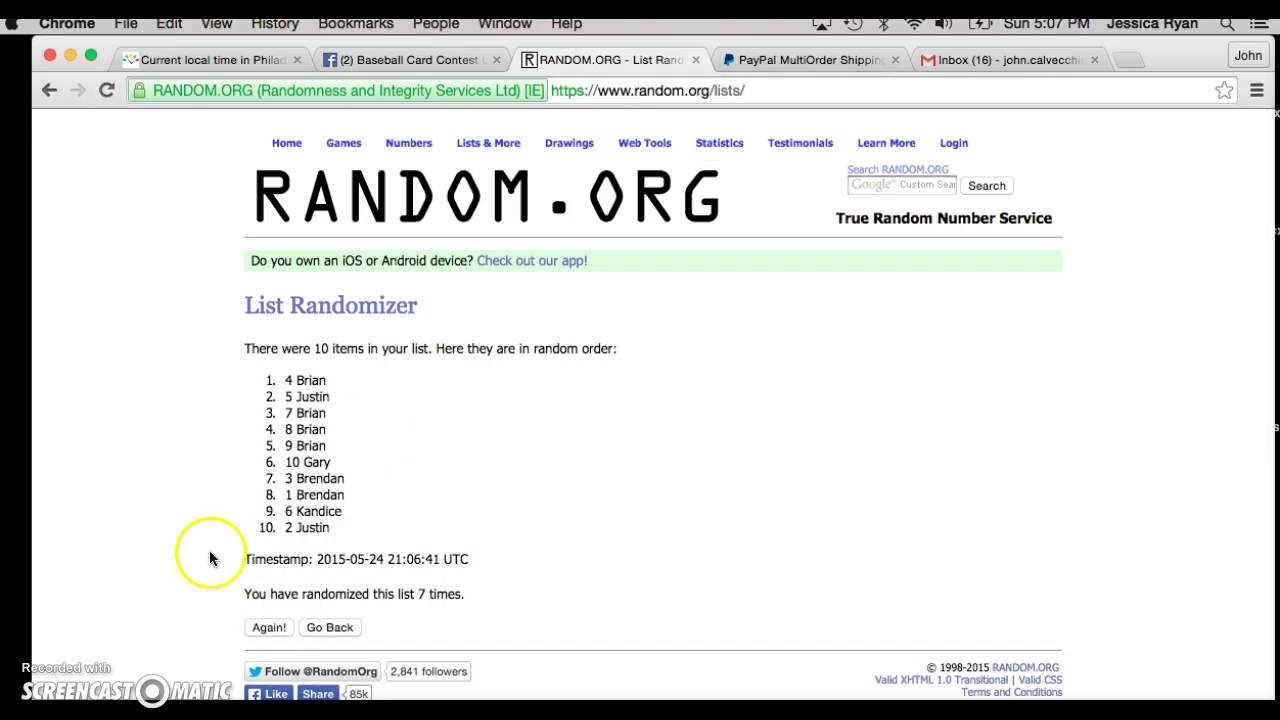
{"action": "left_click_drag", "start_coordinate": [284, 380], "coordinate": [316, 377]}
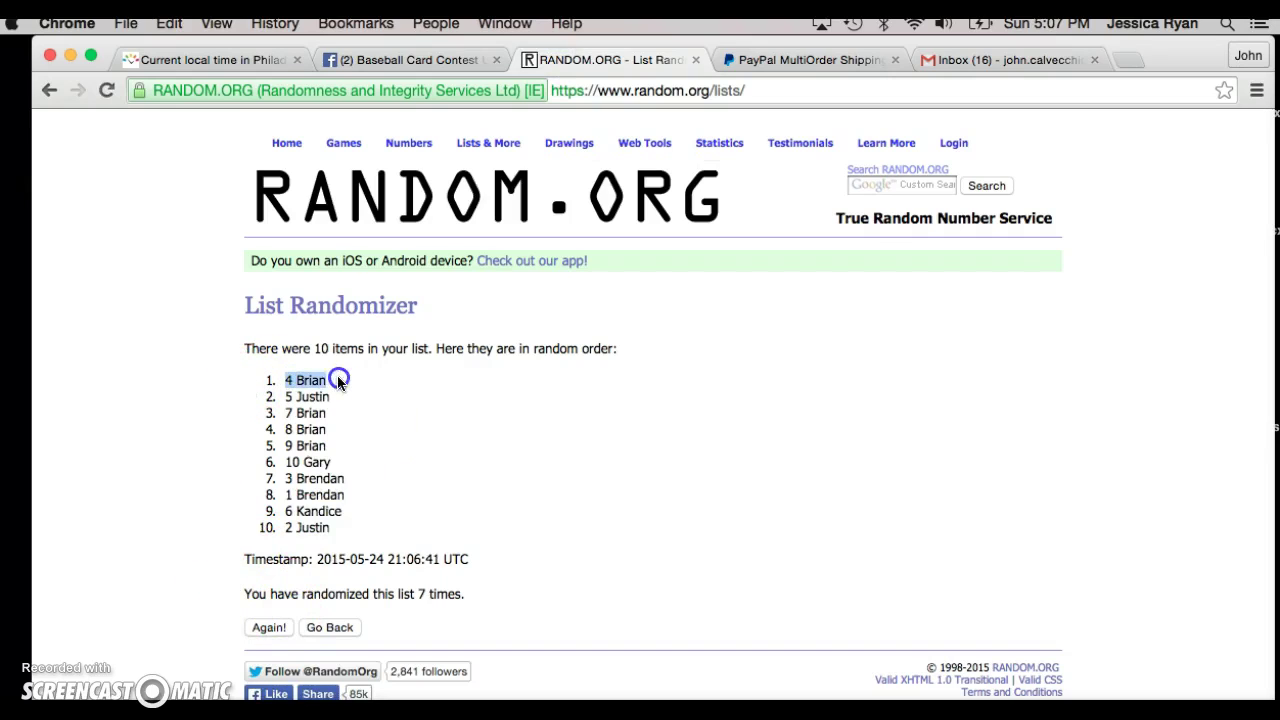
{"action": "left_click", "coordinate": [188, 60]}
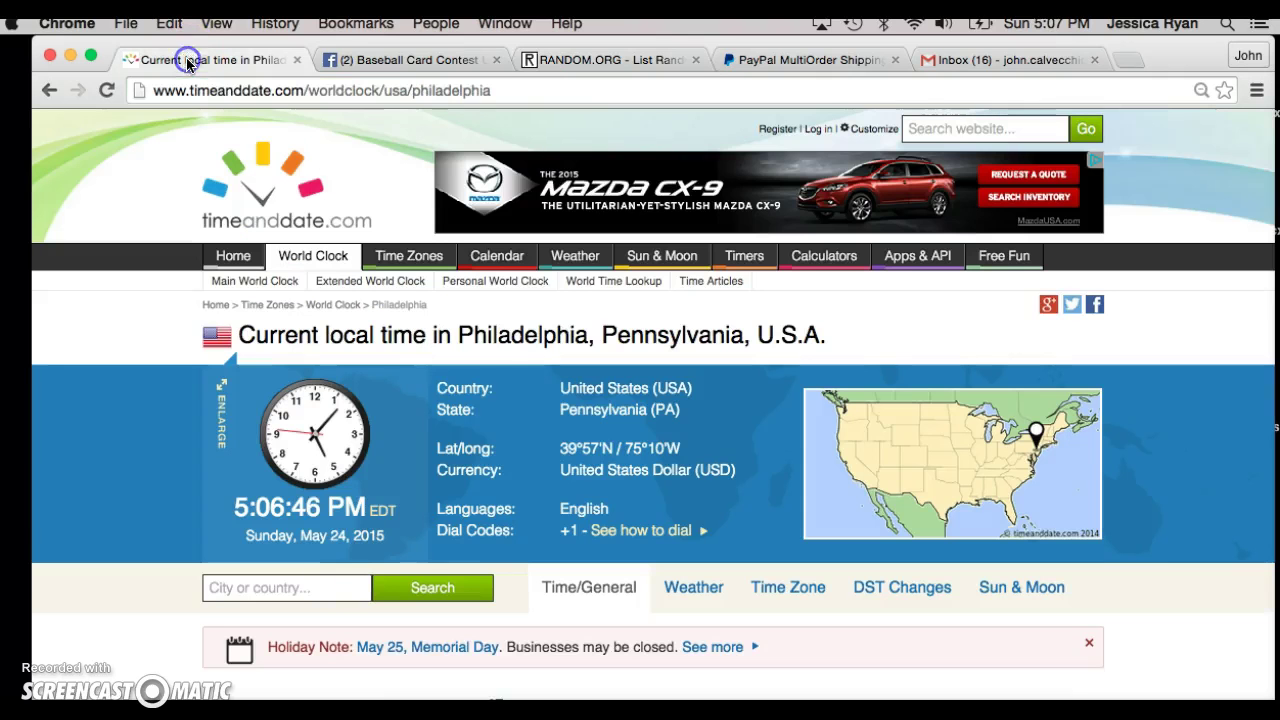
{"action": "left_click", "coordinate": [400, 60]}
{"action": "left_click", "coordinate": [642, 379]}
{"action": "scroll", "coordinate": [900, 400], "scroll_direction": "down", "scroll_amount": 1}
{"action": "left_click_drag", "start_coordinate": [1268, 163], "coordinate": [1268, 275]}
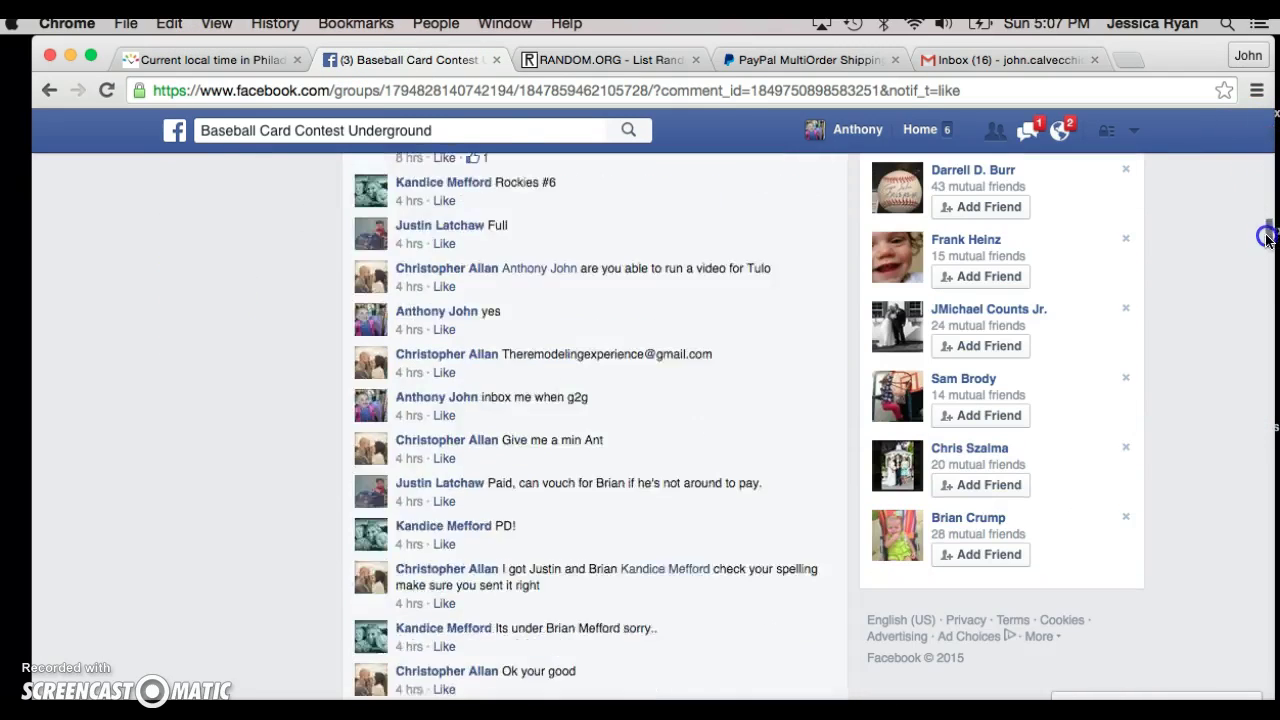